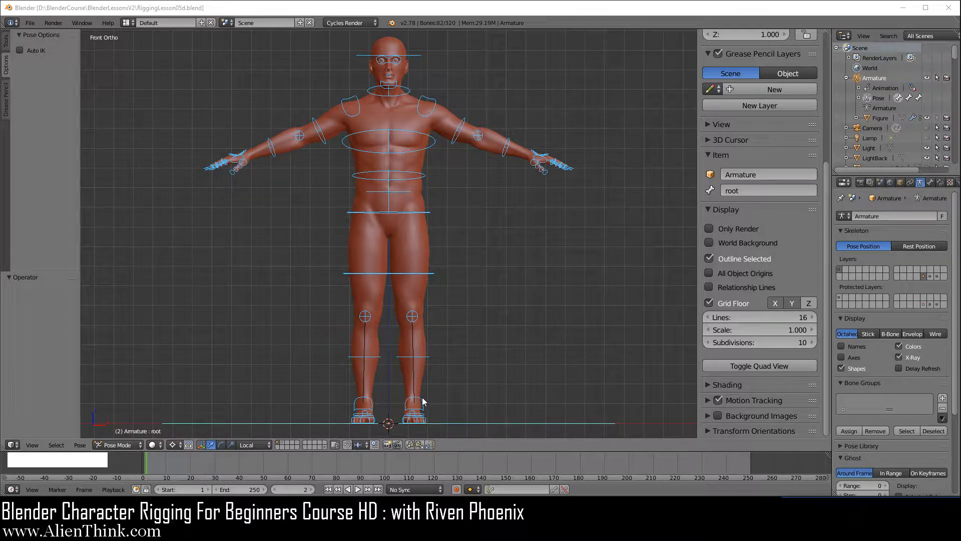
Step: Select the left knee pole IK bone in Pose Mode and set the pivot point to Median Point
{"action": "right_click", "coordinate": [412, 316]}
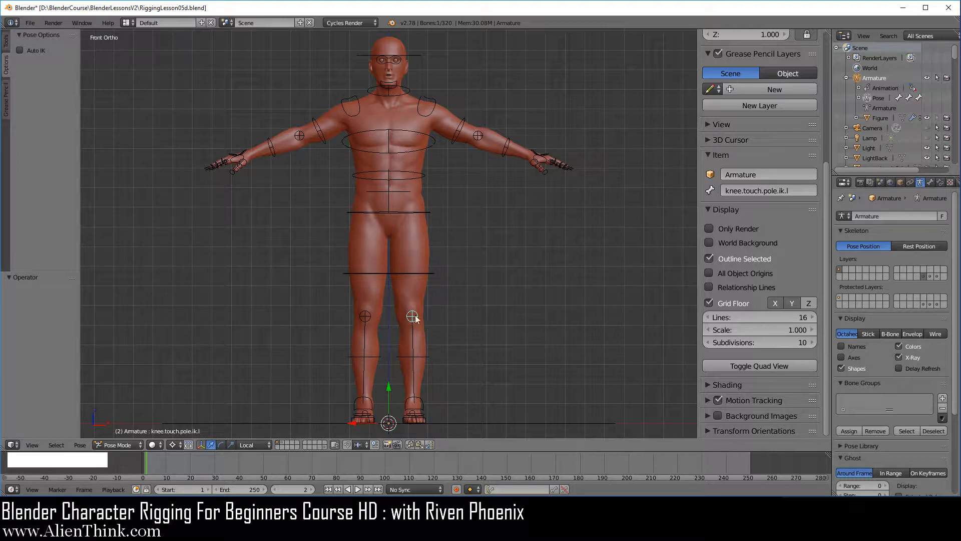
{"action": "left_click", "coordinate": [877, 80]}
{"action": "left_click", "coordinate": [120, 445]}
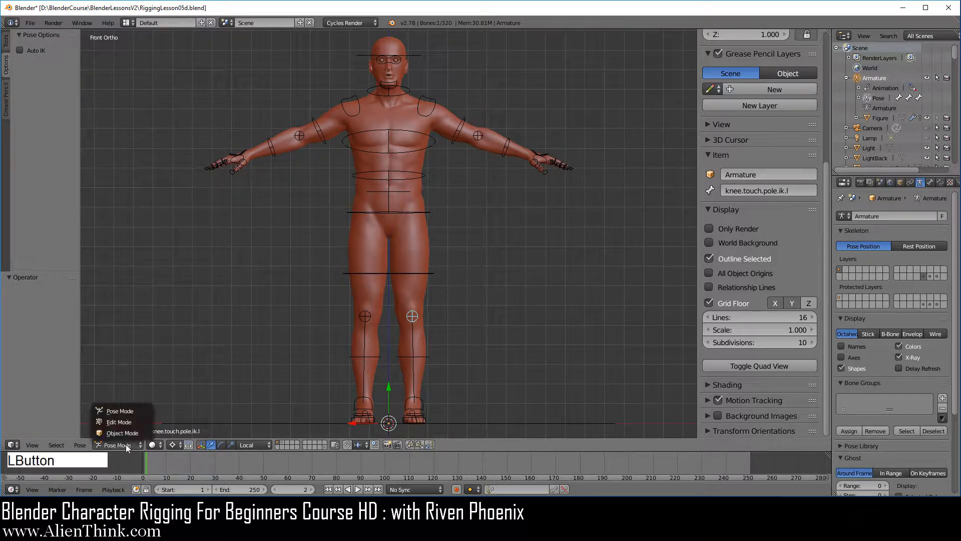
{"action": "left_click", "coordinate": [123, 411]}
{"action": "left_click", "coordinate": [173, 445]}
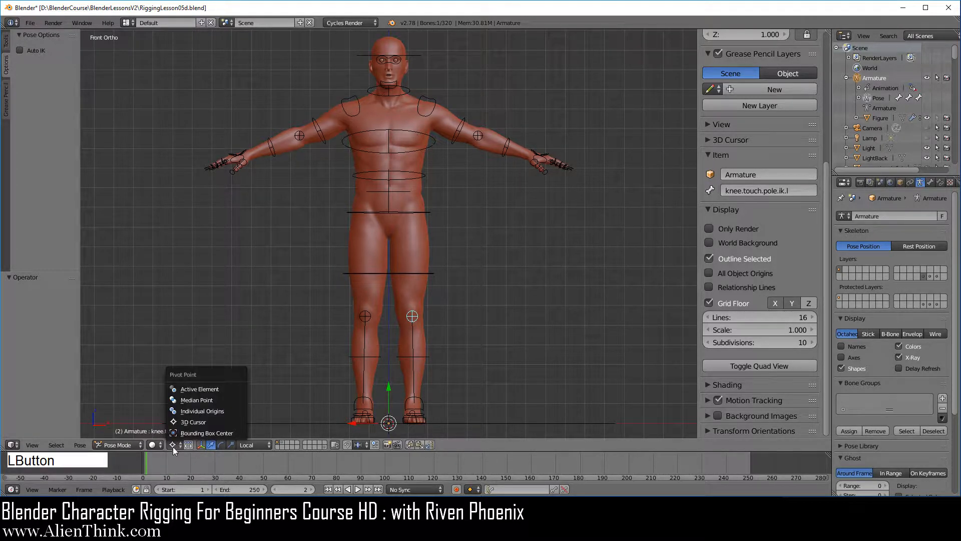
{"action": "left_click", "coordinate": [203, 401]}
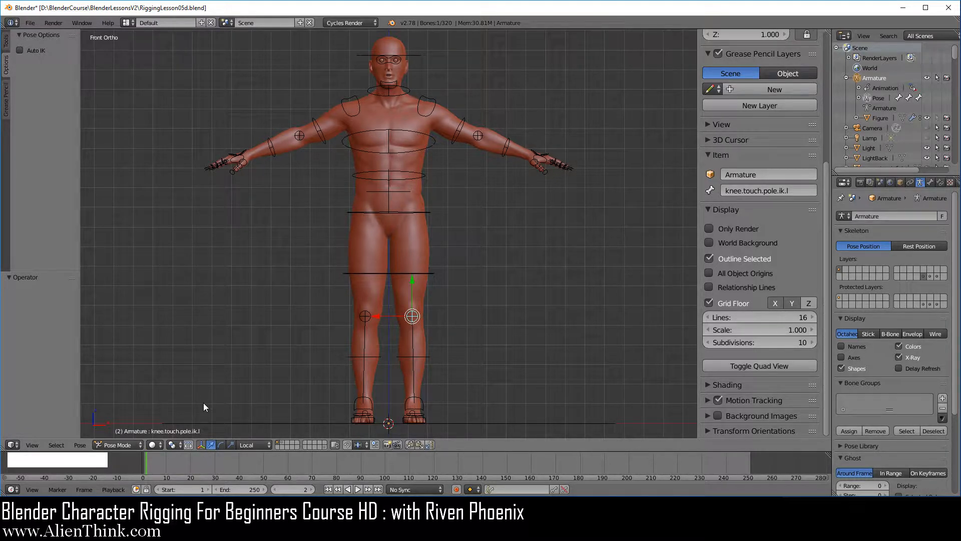
Step: Turn on bone names in the armature's display settings
{"action": "left_click", "coordinate": [920, 182]}
{"action": "left_click", "coordinate": [851, 348]}
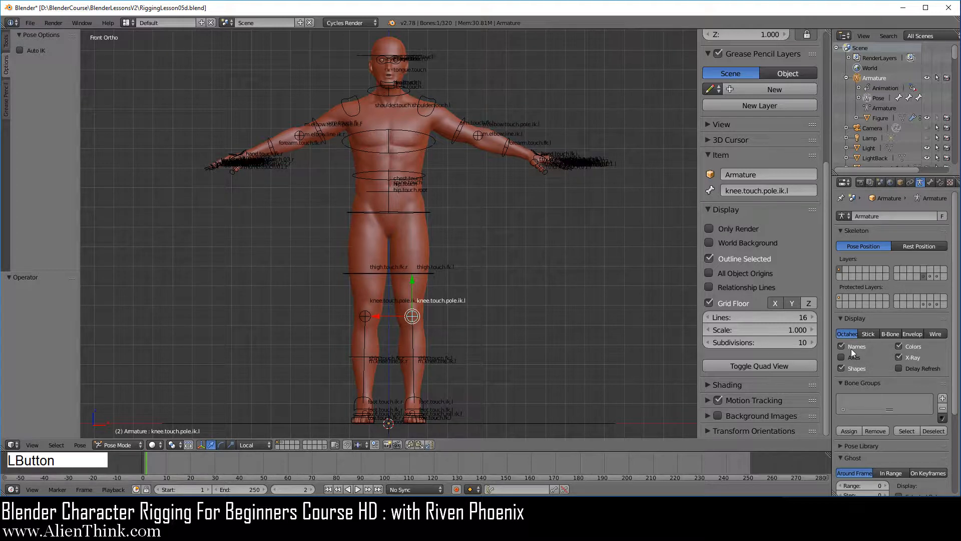
{"action": "left_click", "coordinate": [840, 268]}
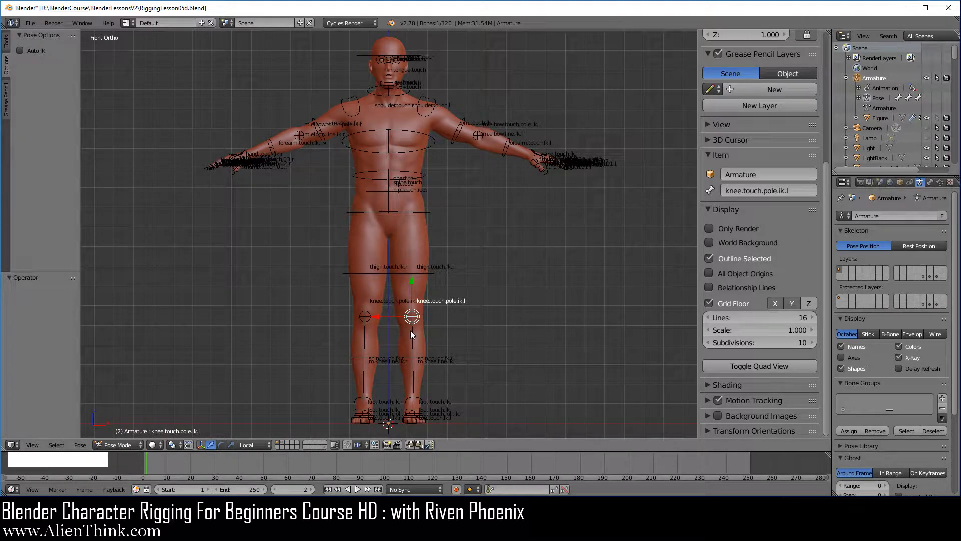
Step: Enter Edit Mode, then duplicate the foot.touch.ik.l bone and move the copy about -0.038 along Y
{"action": "left_click", "coordinate": [120, 444]}
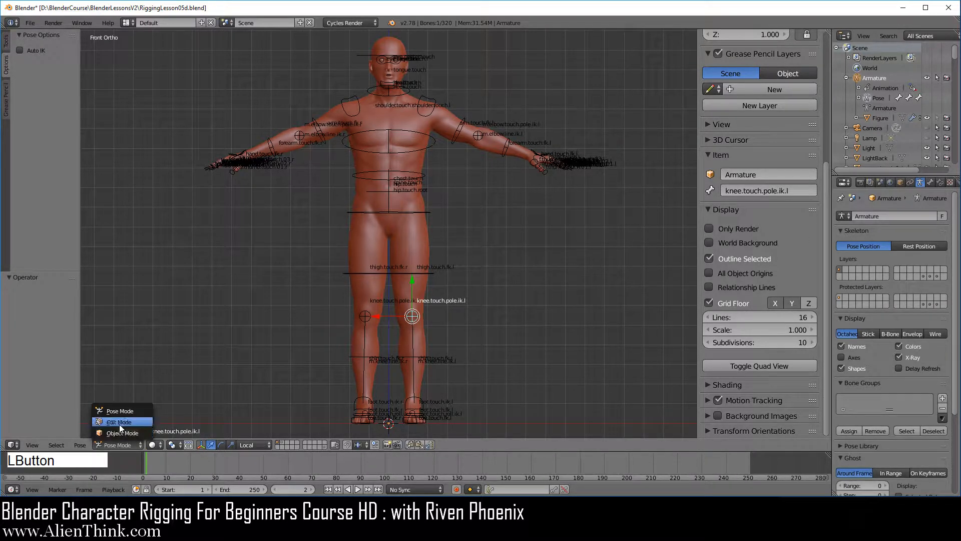
{"action": "left_click", "coordinate": [119, 422]}
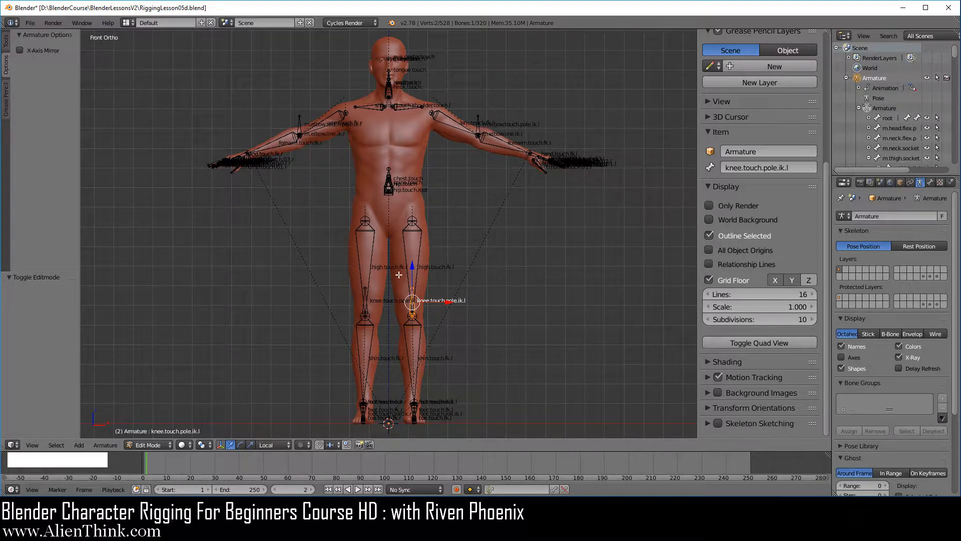
{"action": "middle_click_drag", "start_coordinate": [401, 279], "coordinate": [352, 306]}
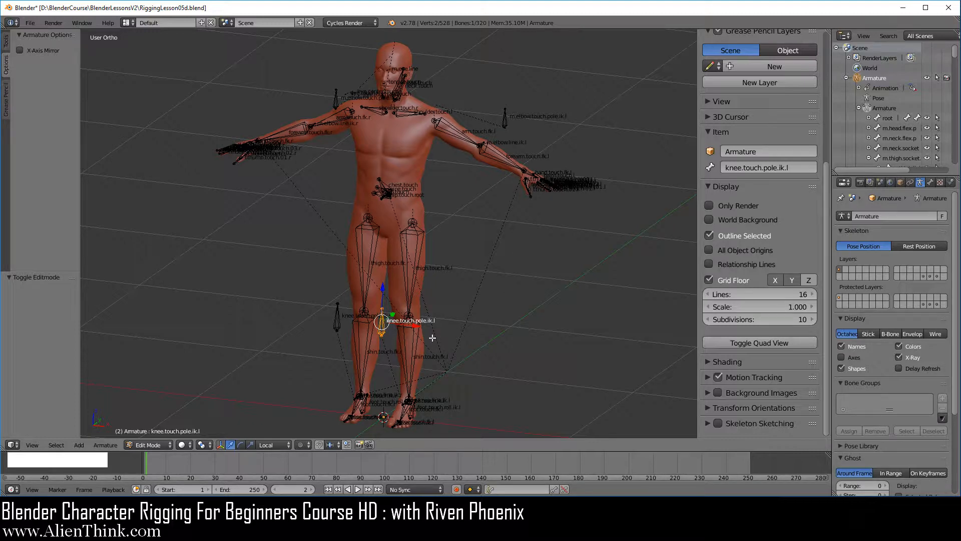
{"action": "key", "text": "KP_3"}
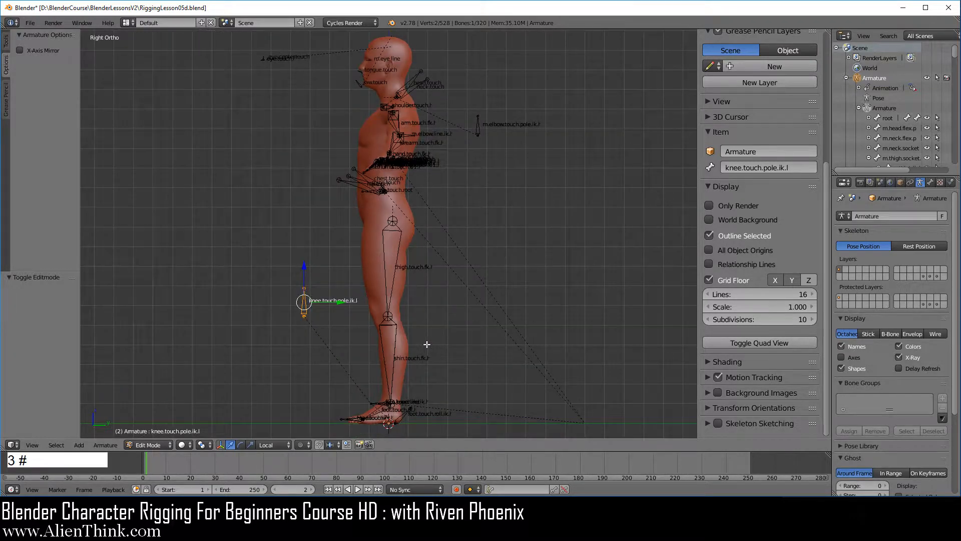
{"action": "scroll", "coordinate": [427, 344], "scroll_direction": "up", "scroll_amount": 3}
{"action": "middle_click_drag", "start_coordinate": [427, 344], "coordinate": [427, 112], "text": "shift"}
{"action": "scroll", "coordinate": [412, 274], "scroll_direction": "up", "scroll_amount": 4}
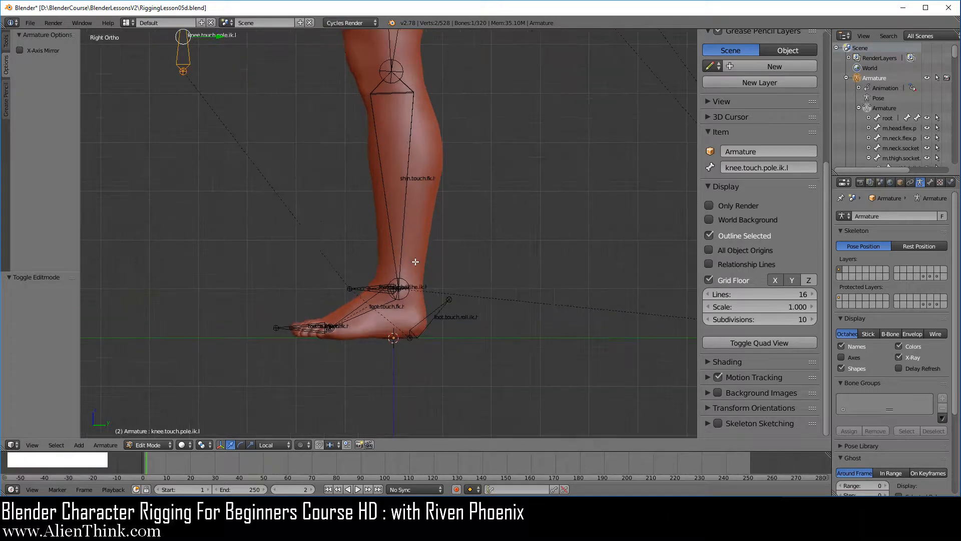
{"action": "mouse_move", "coordinate": [407, 274]}
{"action": "middle_mouse_down", "text": "shift"}
{"action": "mouse_move", "coordinate": [405, 185]}
{"action": "mouse_move", "coordinate": [430, 205]}
{"action": "mouse_move", "coordinate": [404, 266]}
{"action": "middle_mouse_up", "text": "shift"}
{"action": "scroll", "coordinate": [440, 253], "scroll_direction": "up", "scroll_amount": 8}
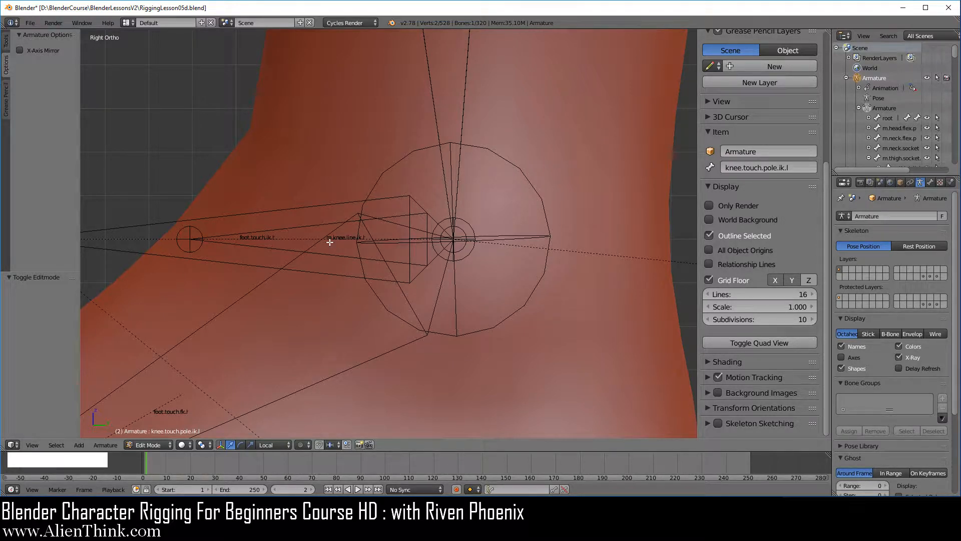
{"action": "right_click", "coordinate": [433, 243]}
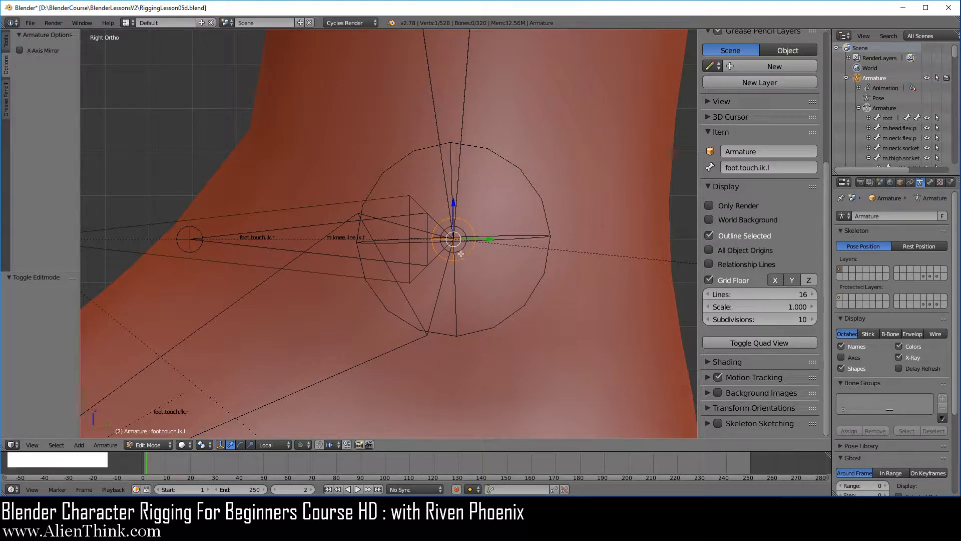
{"action": "key", "text": "shift+d"}
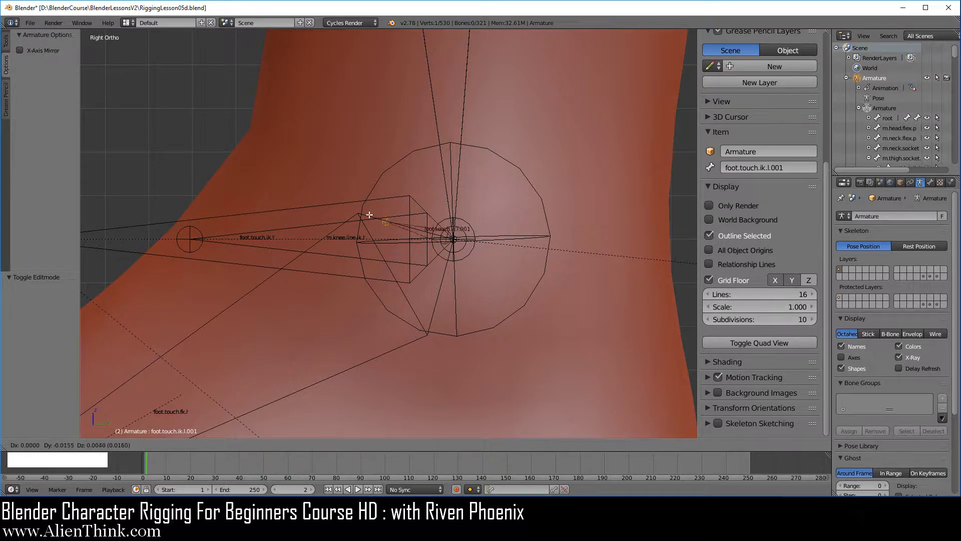
{"action": "key", "text": "y"}
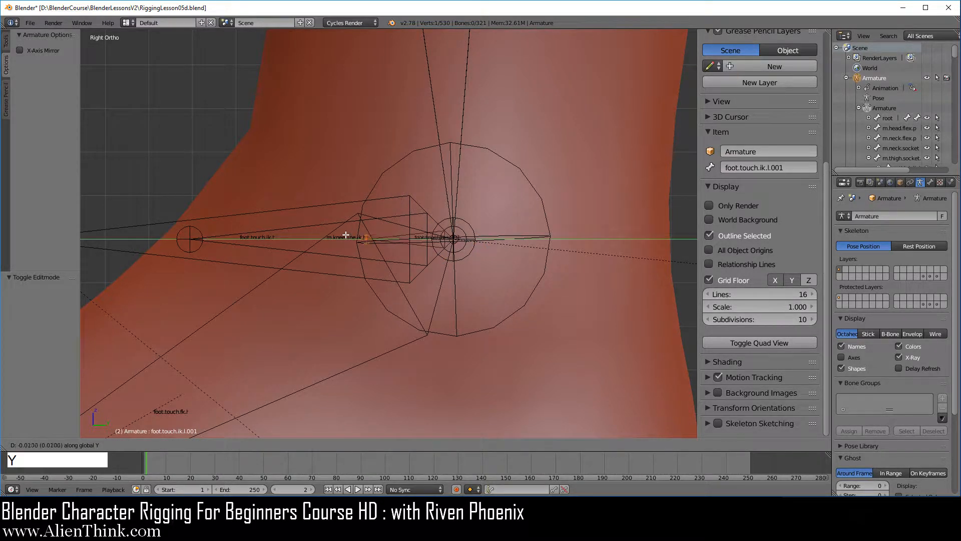
{"action": "left_click", "coordinate": [271, 236]}
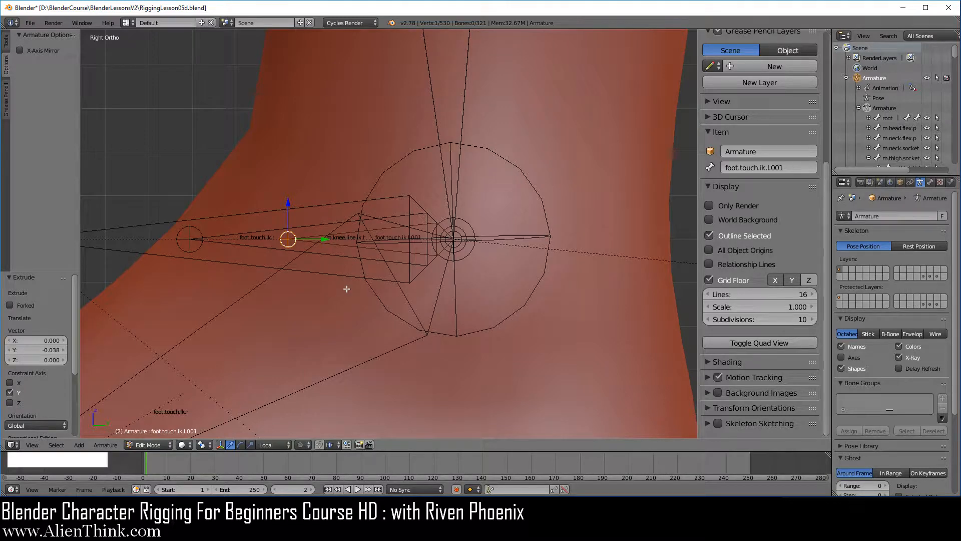
Step: Select the duplicated bone, split it off, and disable its Deform option in the bone properties
{"action": "scroll", "coordinate": [343, 277], "scroll_direction": "up", "scroll_amount": 2}
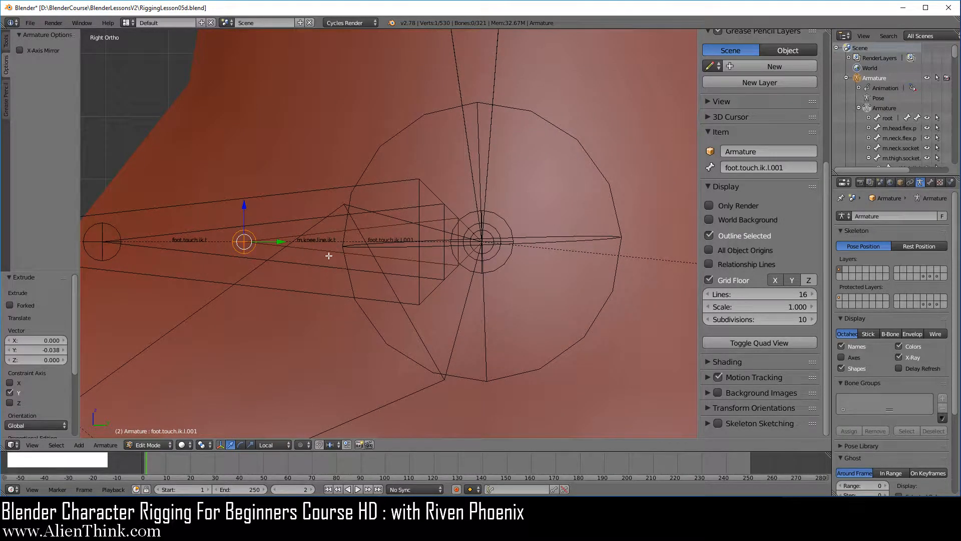
{"action": "right_click", "coordinate": [326, 251]}
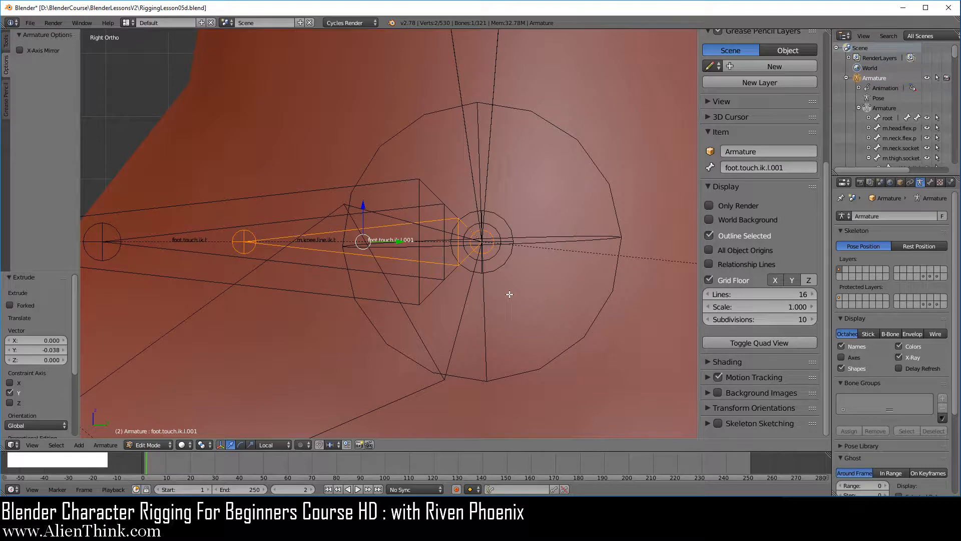
{"action": "key", "text": "y"}
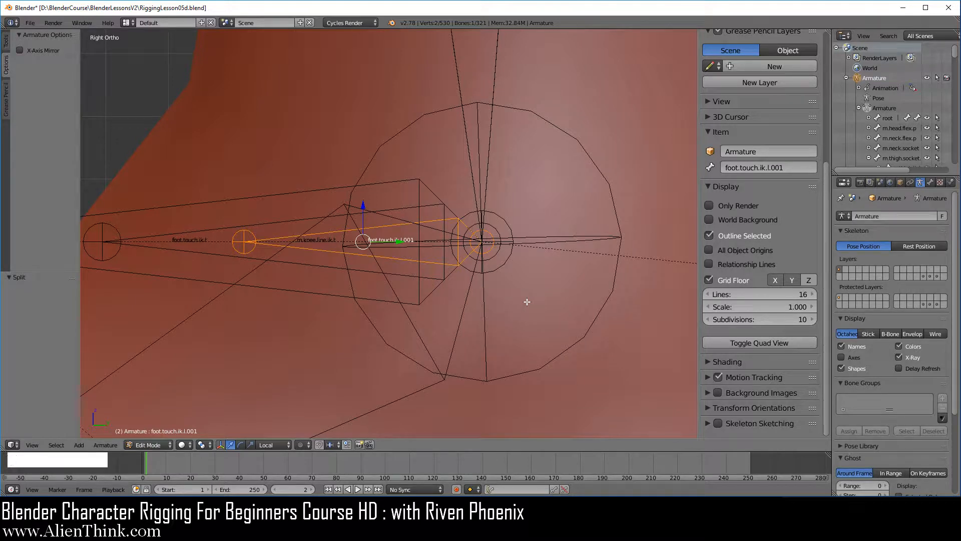
{"action": "left_click", "coordinate": [931, 183]}
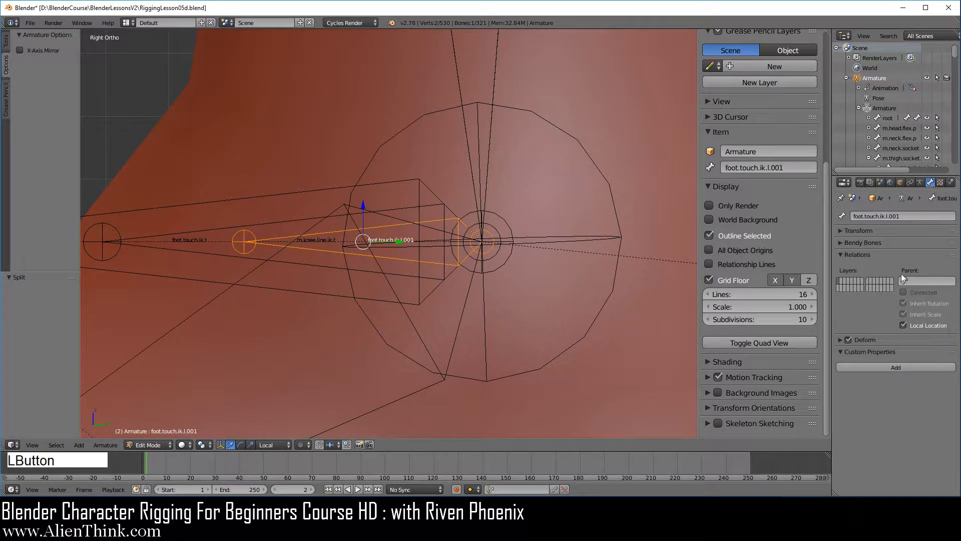
{"action": "left_click", "coordinate": [848, 340]}
Step: Rename the duplicated bone to m.knee.pole.p.l
{"action": "left_click", "coordinate": [789, 168]}
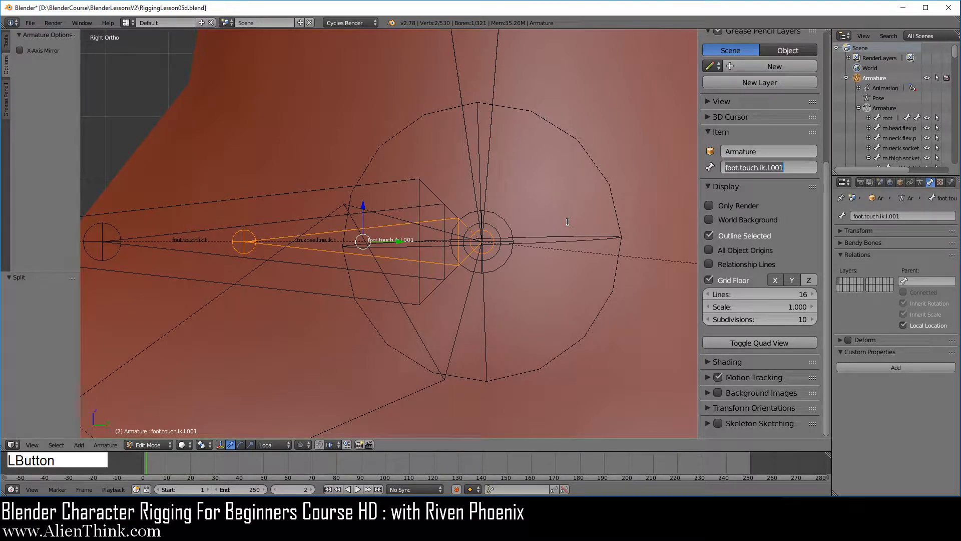
{"action": "type", "text": "m"}
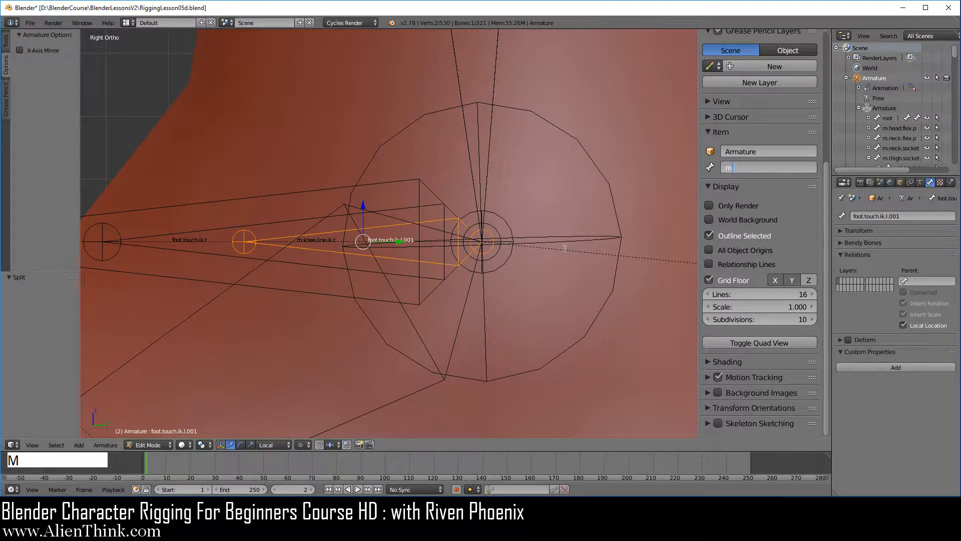
{"action": "type", "text": ".knee.pole.p.l"}
{"action": "key", "text": "Return"}
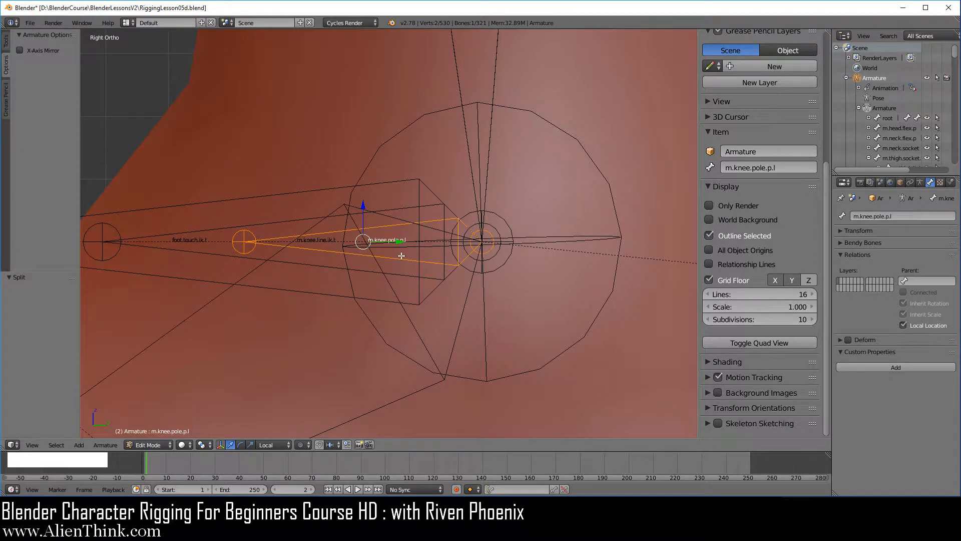
Step: Symmetrize the new bone to create its right-side copy and enable X-Axis Mirror
{"action": "scroll", "coordinate": [402, 255], "scroll_direction": "down", "scroll_amount": 4}
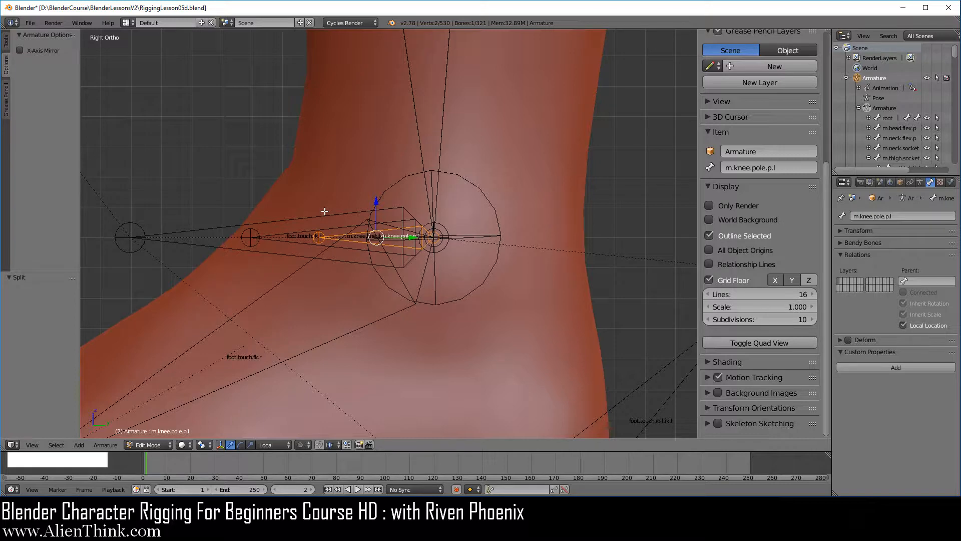
{"action": "middle_click_drag", "start_coordinate": [324, 211], "coordinate": [339, 221]}
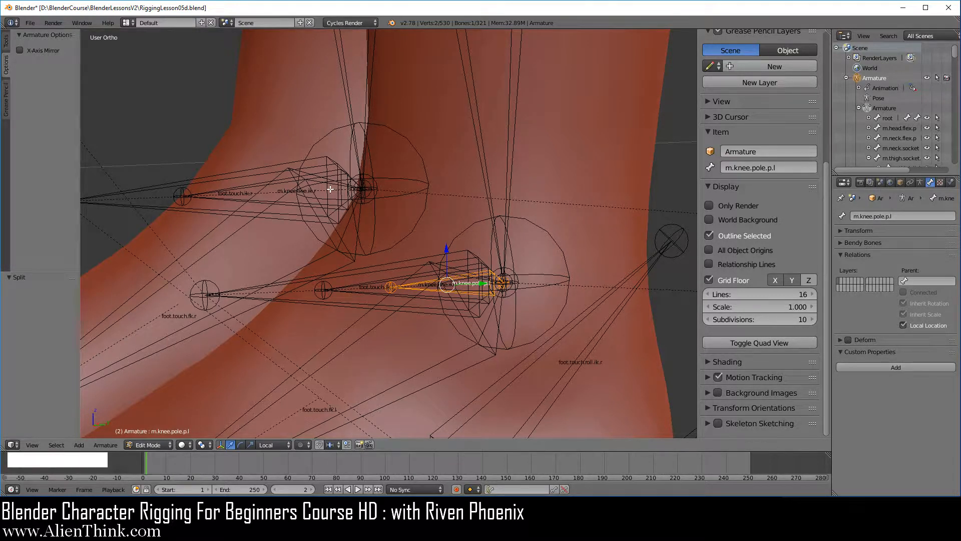
{"action": "key", "text": "w"}
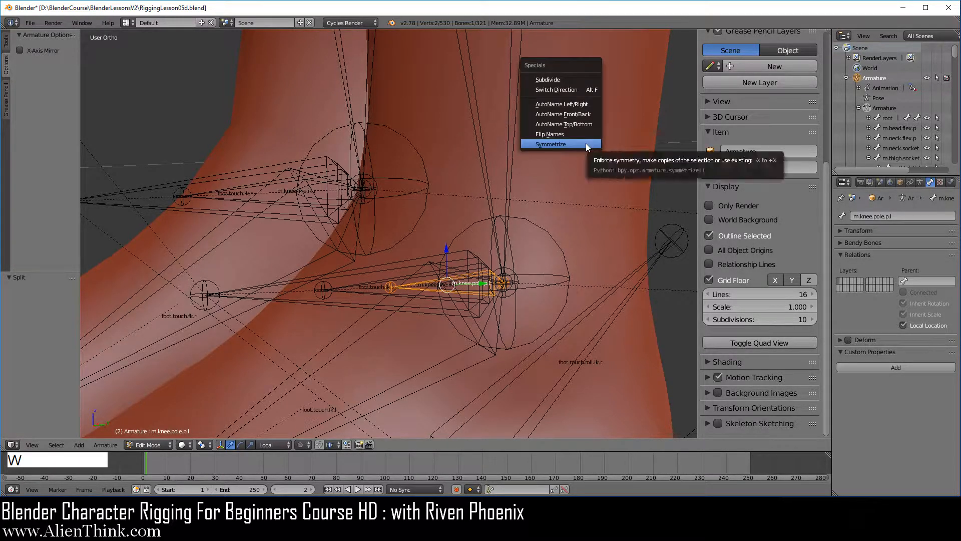
{"action": "left_click", "coordinate": [586, 143]}
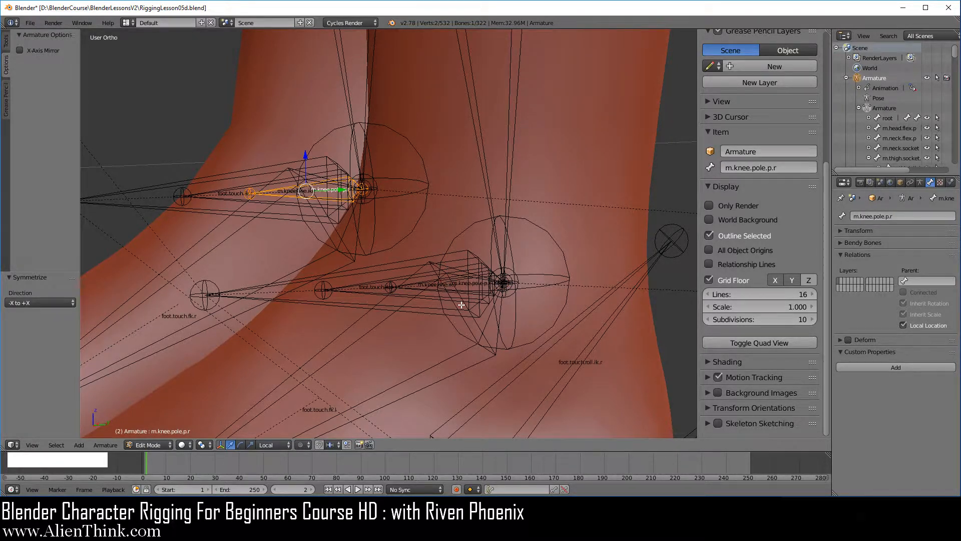
{"action": "scroll", "coordinate": [461, 305], "scroll_direction": "down", "scroll_amount": 3}
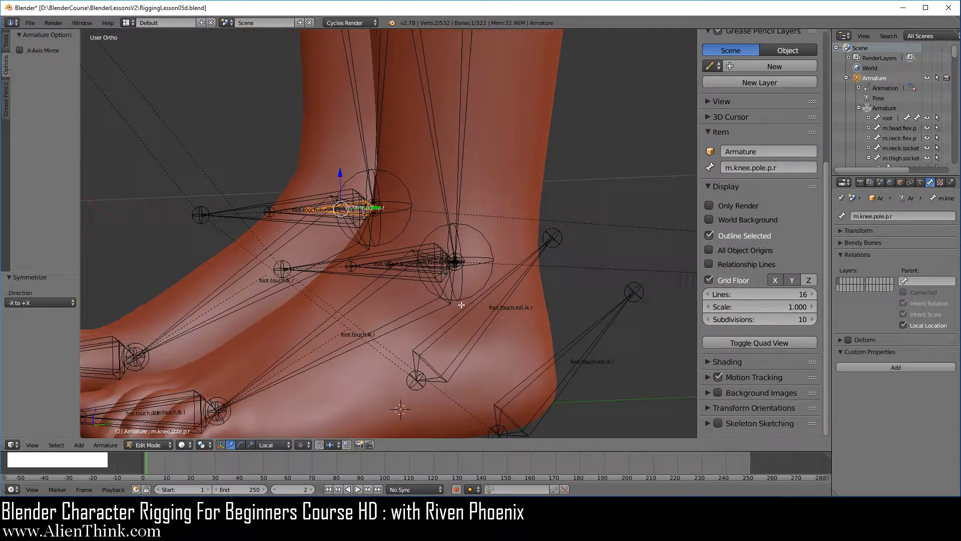
{"action": "left_click", "coordinate": [41, 52]}
Step: Parent the knee.touch.pole.ik.l bone to the new m.knee.pole.p.l bone with Keep Offset
{"action": "scroll", "coordinate": [387, 256], "scroll_direction": "down", "scroll_amount": 6}
{"action": "middle_click_drag", "start_coordinate": [290, 145], "coordinate": [399, 312], "text": "shift"}
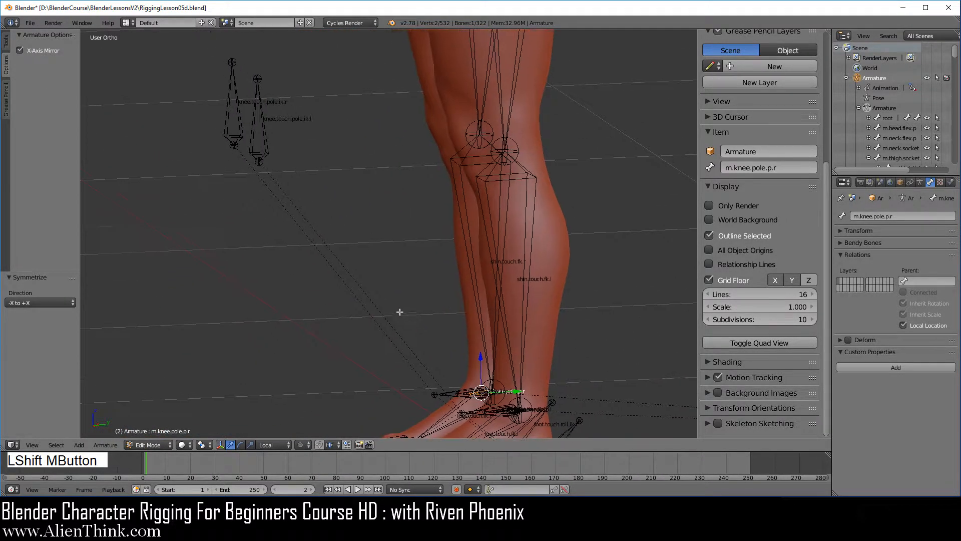
{"action": "scroll", "coordinate": [272, 164], "scroll_direction": "up", "scroll_amount": 2}
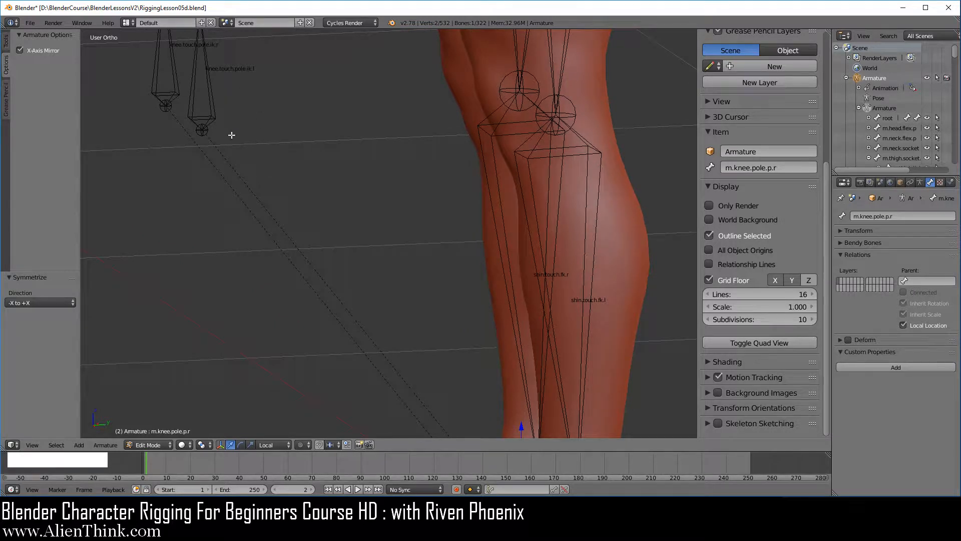
{"action": "right_click", "coordinate": [210, 81]}
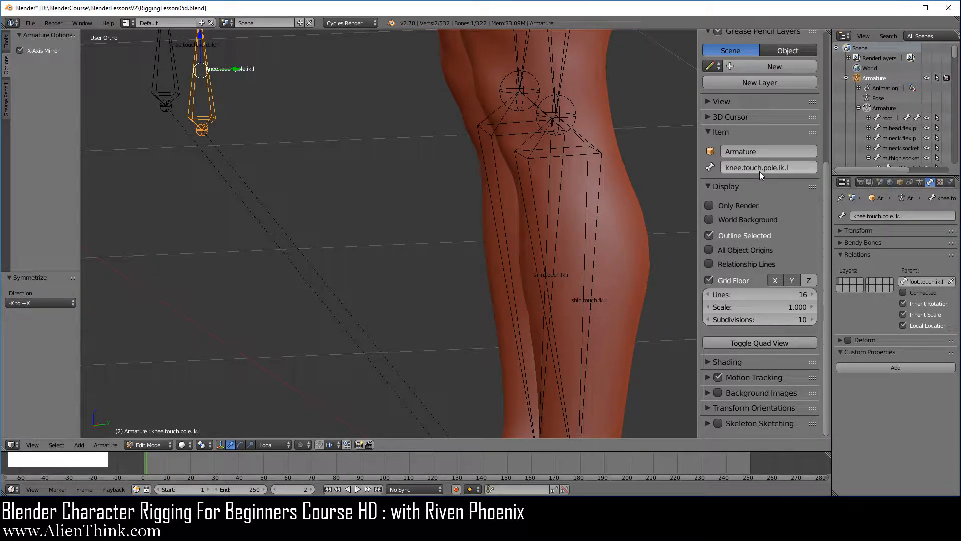
{"action": "middle_click_drag", "start_coordinate": [532, 242], "coordinate": [432, 209], "text": "shift"}
{"action": "scroll", "coordinate": [451, 235], "scroll_direction": "up", "scroll_amount": 7}
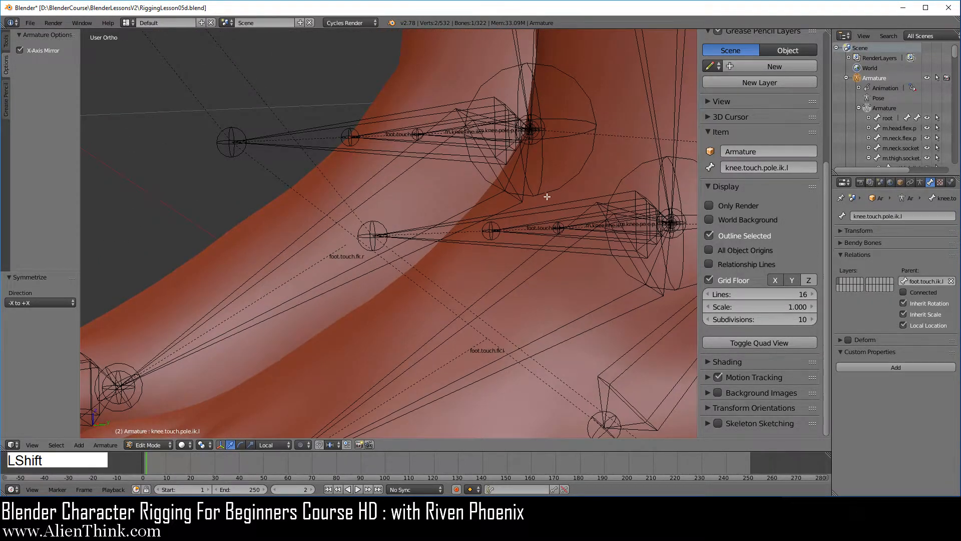
{"action": "middle_click_drag", "start_coordinate": [555, 179], "coordinate": [397, 174], "text": "shift"}
{"action": "scroll", "coordinate": [443, 255], "scroll_direction": "up", "scroll_amount": 2}
{"action": "scroll", "coordinate": [451, 266], "scroll_direction": "up", "scroll_amount": 4}
{"action": "middle_click_drag", "start_coordinate": [464, 222], "coordinate": [371, 241], "text": "shift"}
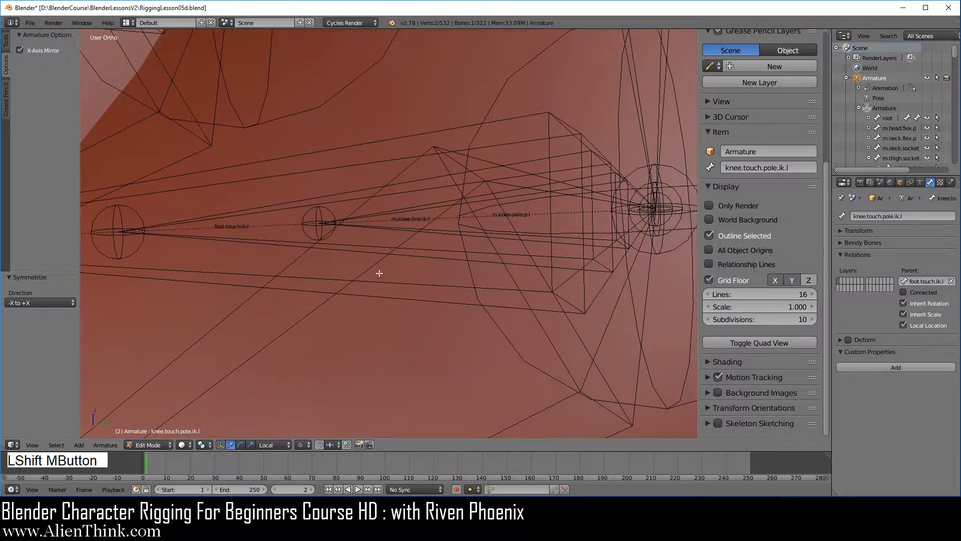
{"action": "right_click", "coordinate": [445, 232], "text": "shift"}
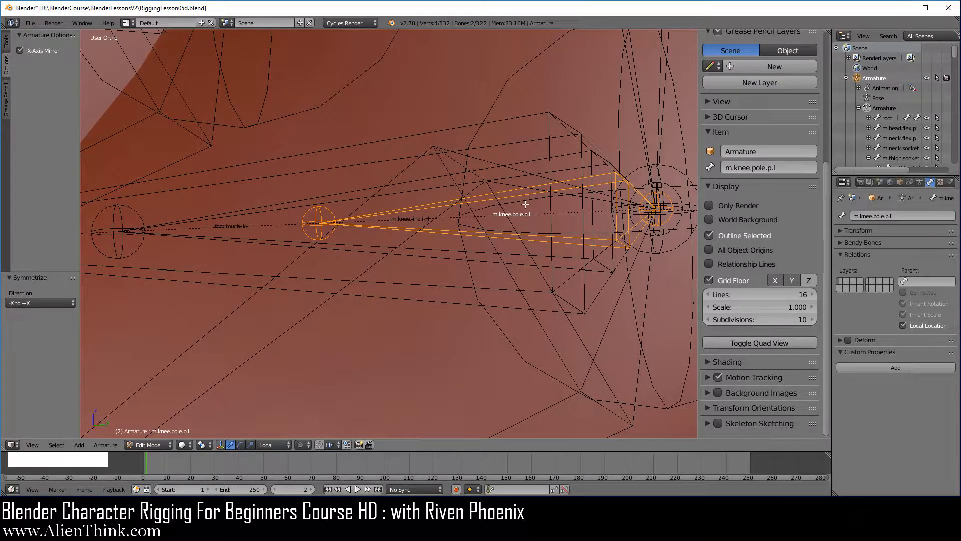
{"action": "key", "text": "ctrl+p"}
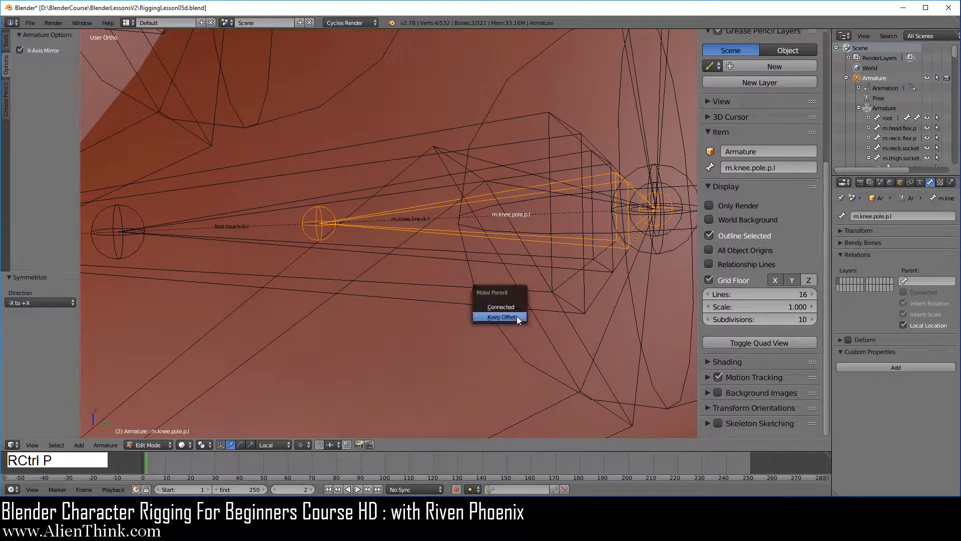
{"action": "left_click", "coordinate": [517, 316]}
Step: Switch the armature to Pose Mode and select the left foot IK control bone, foot.touch.ik.l
{"action": "scroll", "coordinate": [509, 273], "scroll_direction": "down", "scroll_amount": 10}
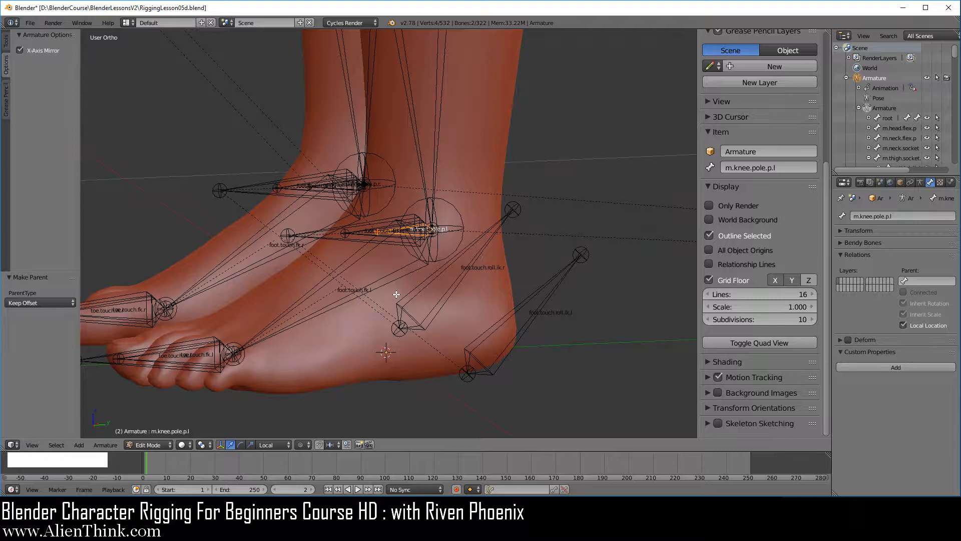
{"action": "middle_click_drag", "start_coordinate": [396, 294], "coordinate": [365, 205]}
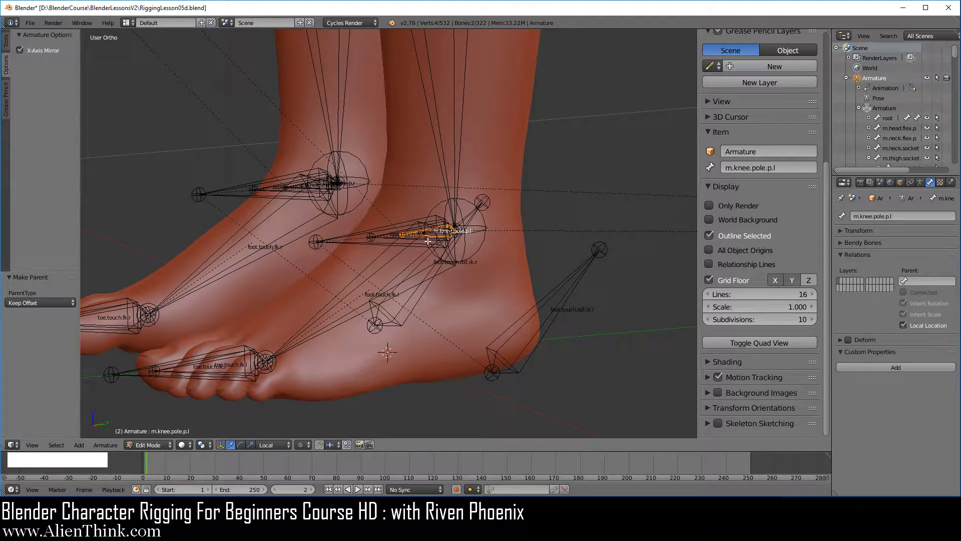
{"action": "middle_click_drag", "start_coordinate": [427, 218], "coordinate": [374, 224], "text": "shift"}
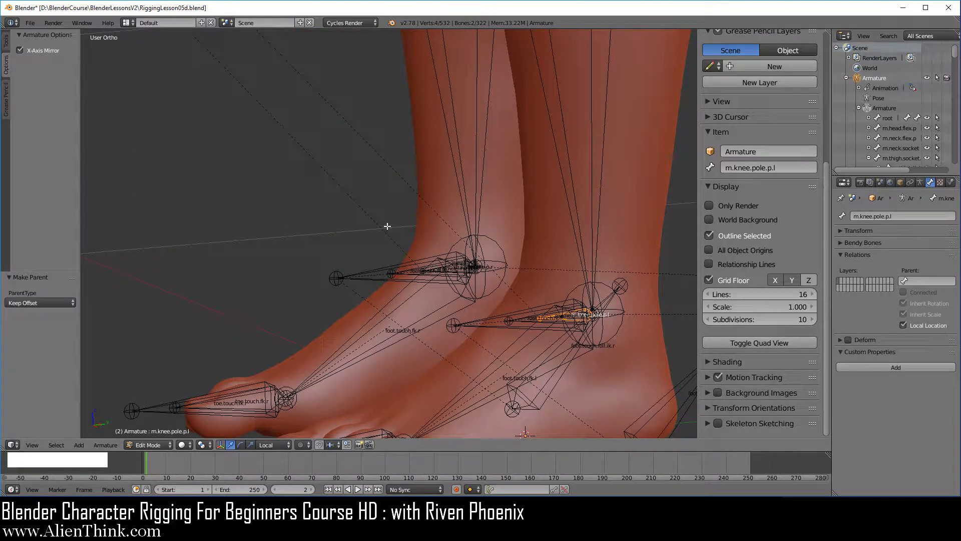
{"action": "left_click", "coordinate": [147, 445]}
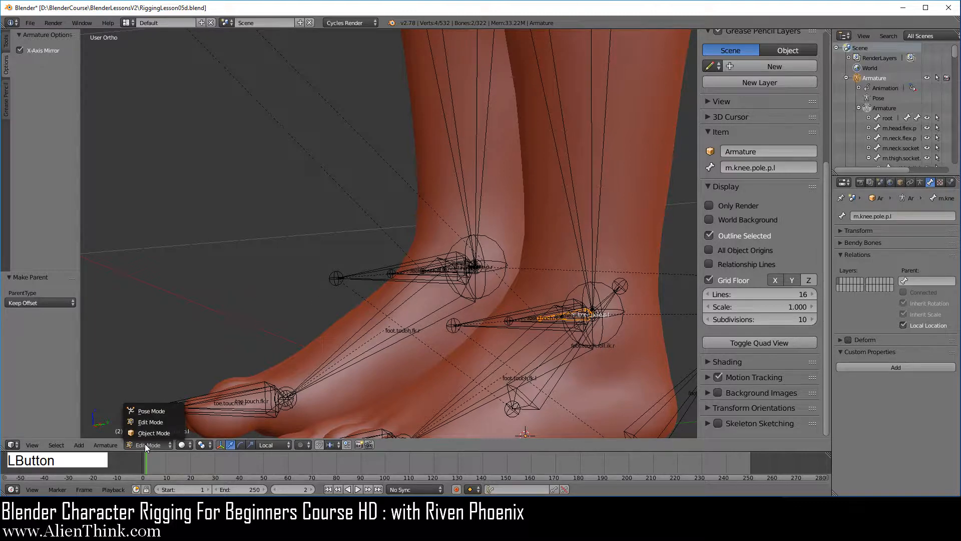
{"action": "left_click", "coordinate": [154, 410]}
{"action": "scroll", "coordinate": [464, 296], "scroll_direction": "down", "scroll_amount": 3}
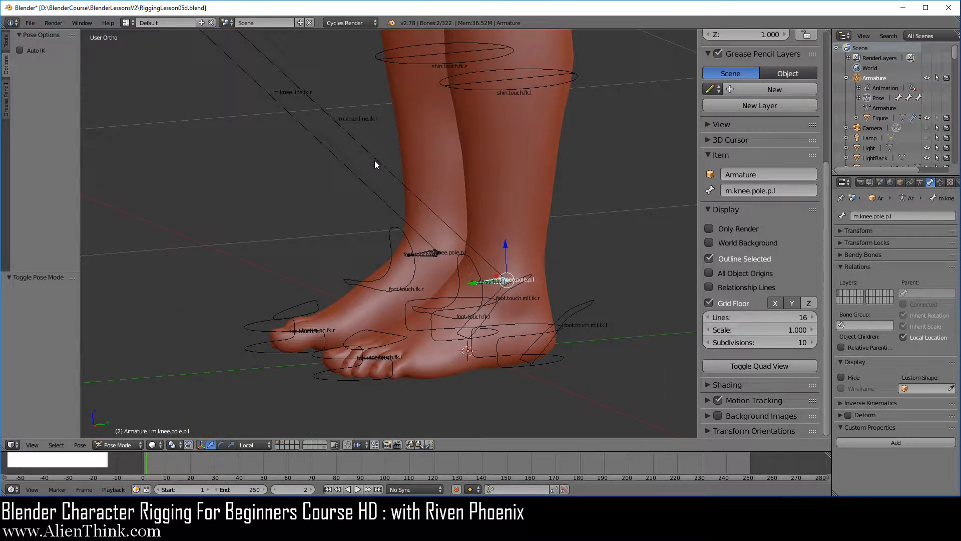
{"action": "right_click", "coordinate": [474, 264]}
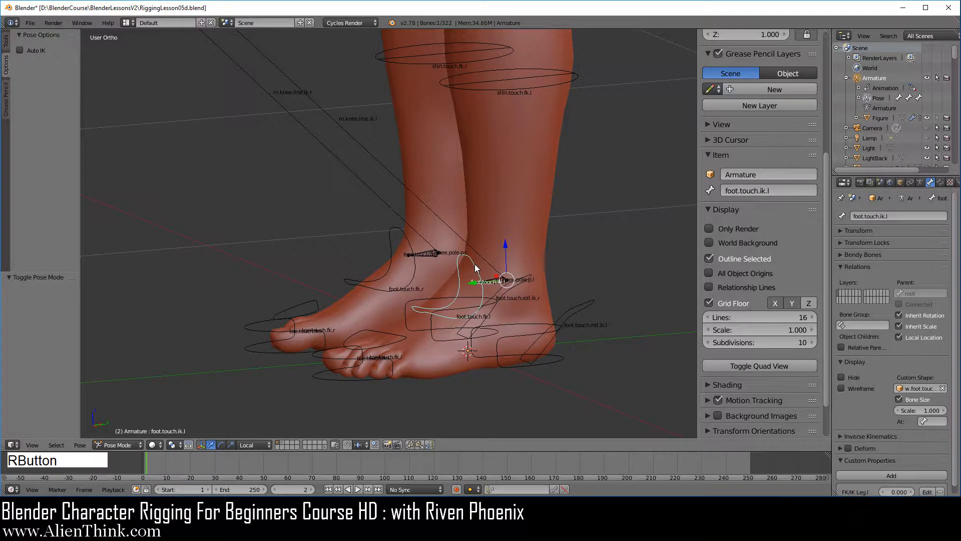